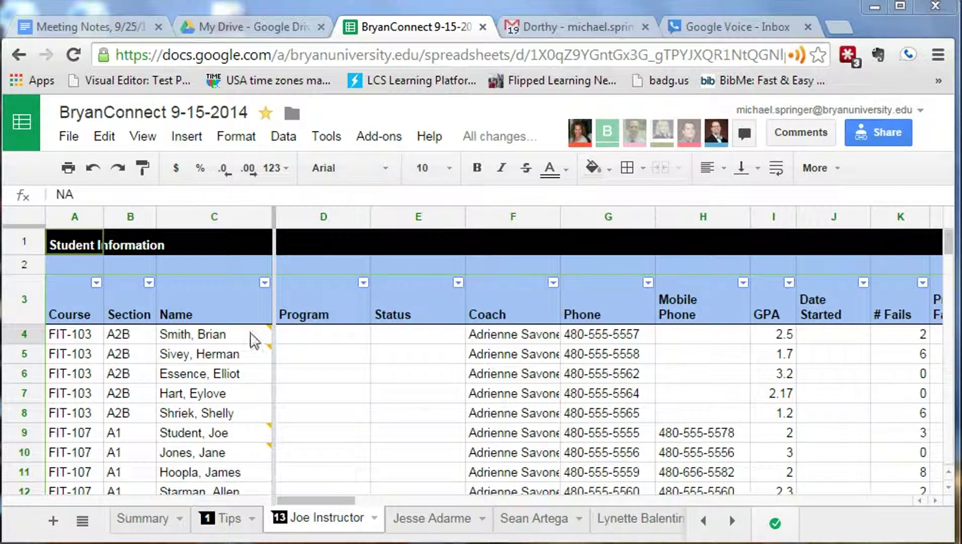
- Start a Google Voice text message to the phone number copied from cell G4, the first student's row
mouse_move(272, 348)
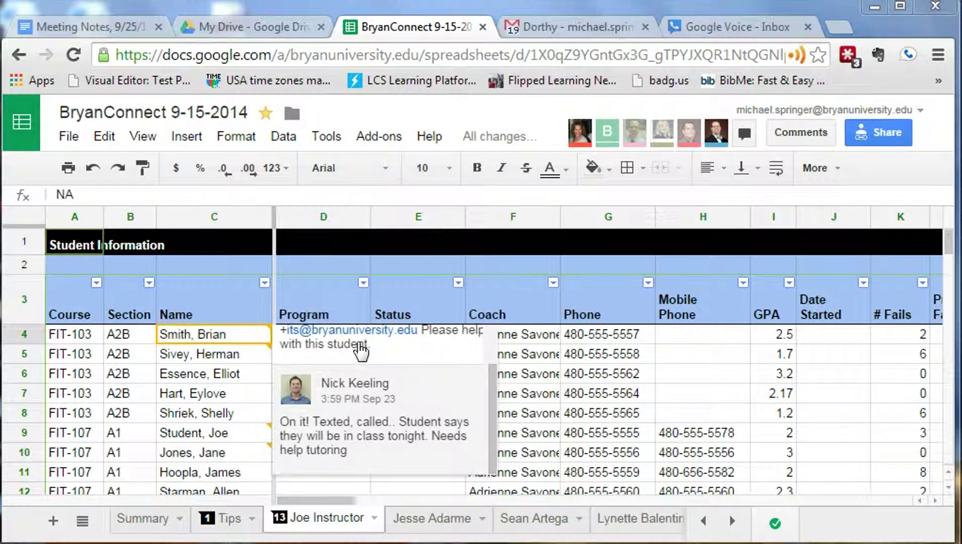
left_click(609, 342)
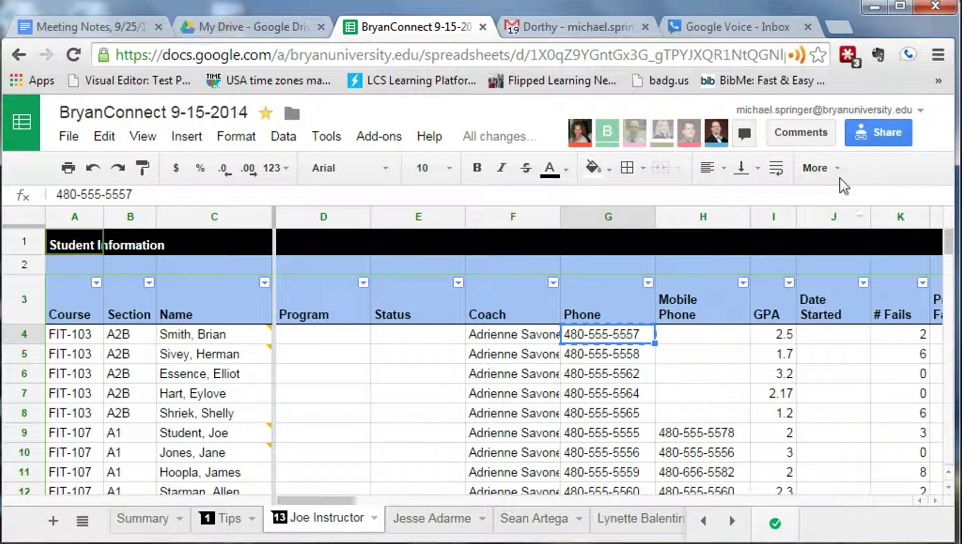
left_click(907, 57)
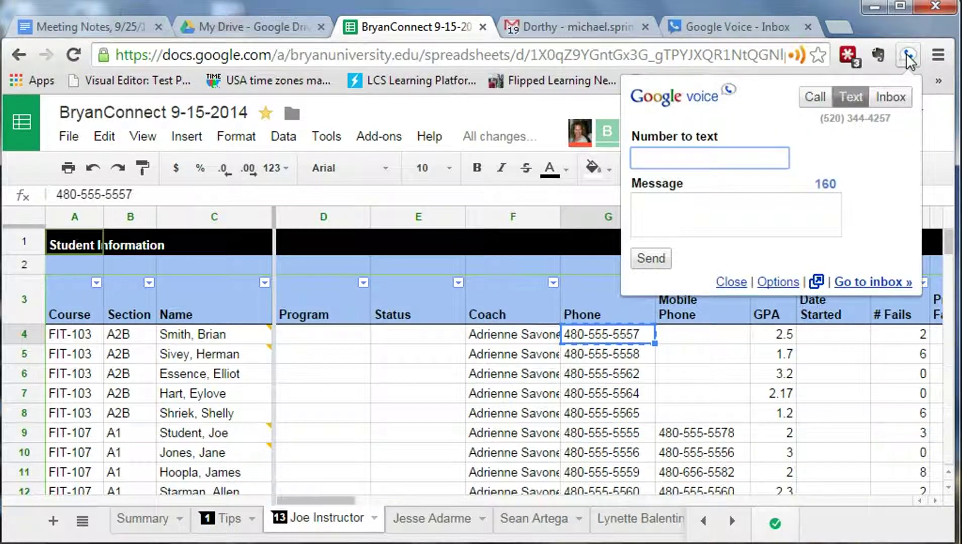
key("ctrl+v")
left_click(692, 215)
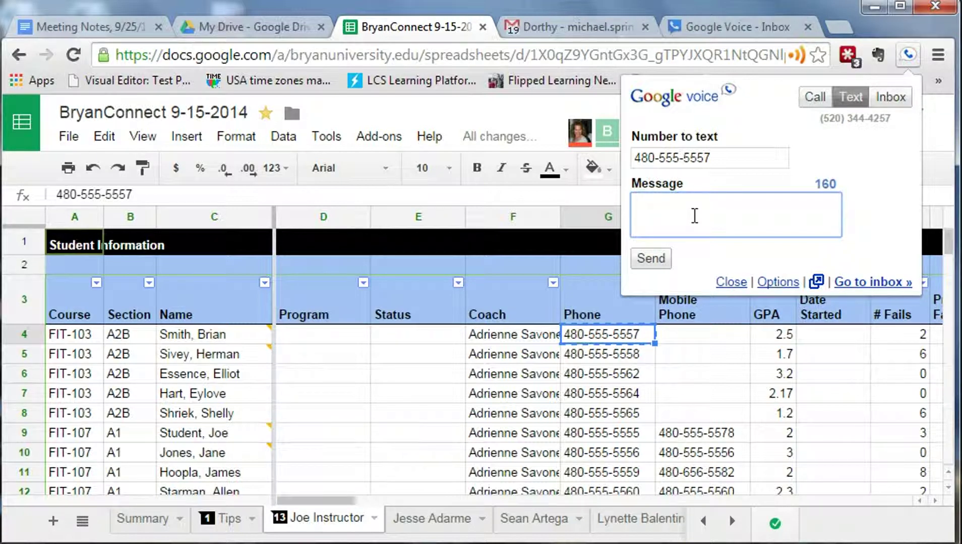
type("I not")
key("BackSpace")
key("BackSpace")
key("BackSpace")
key("BackSpace")
key("BackSpace")
key("BackSpace")
- Write the message "So far, I do not see any assignments for week 2 turned in. As a reminder, your discussion posts are due tomorrow!"
type("So far, I do not se")
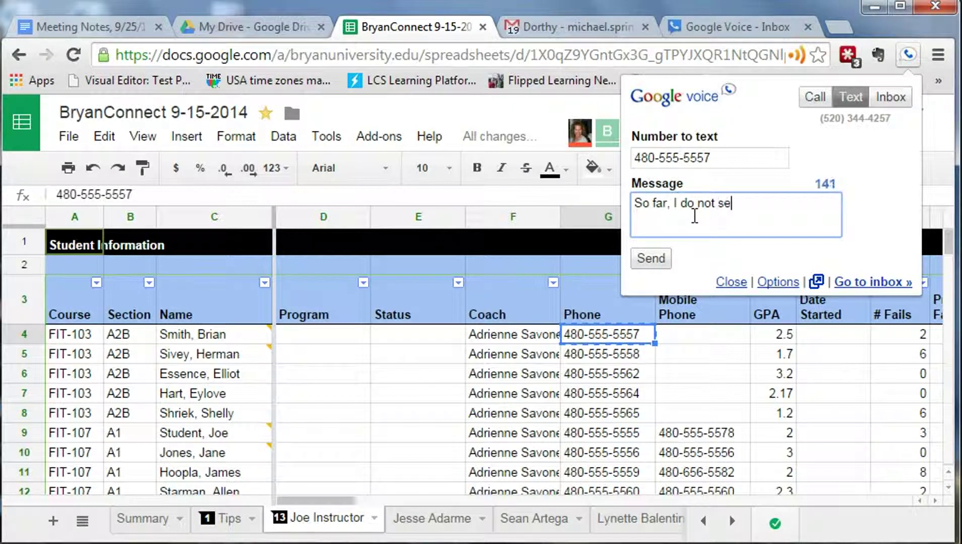
type("e any ass")
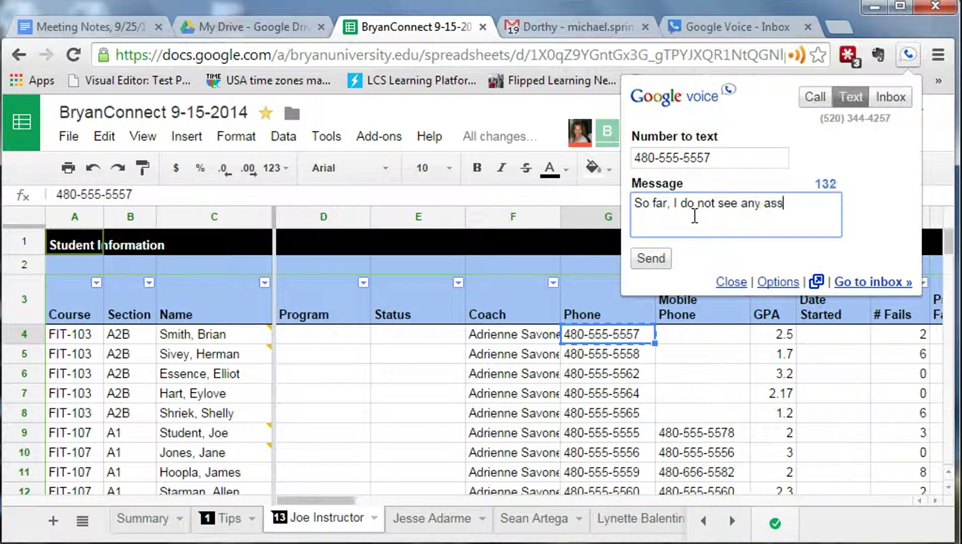
type("ignments for ")
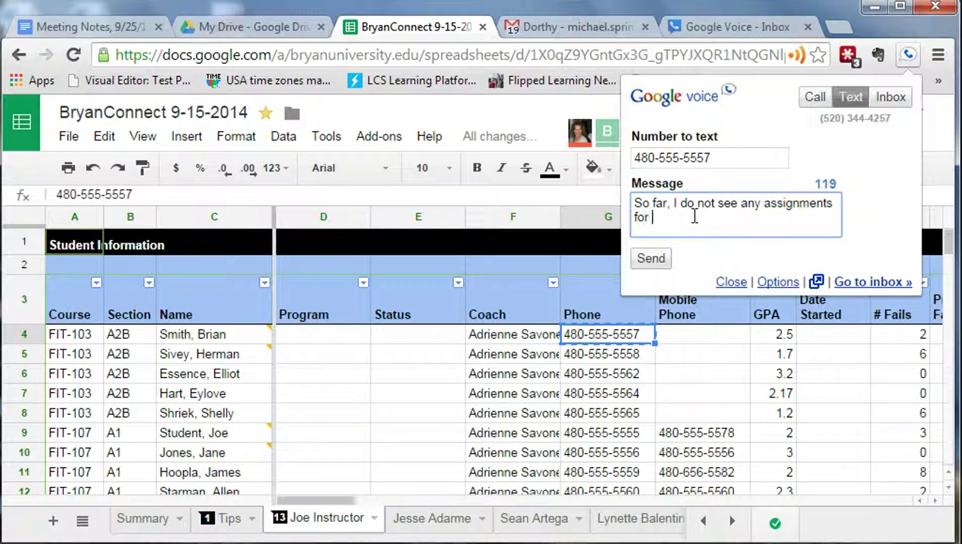
type("week 2 sum")
type("ed in. As a re")
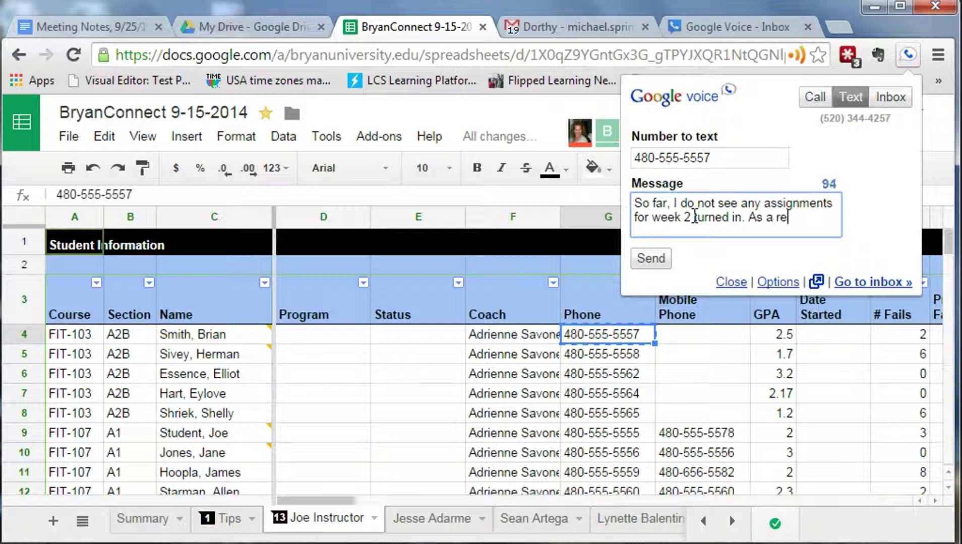
type("minder, y")
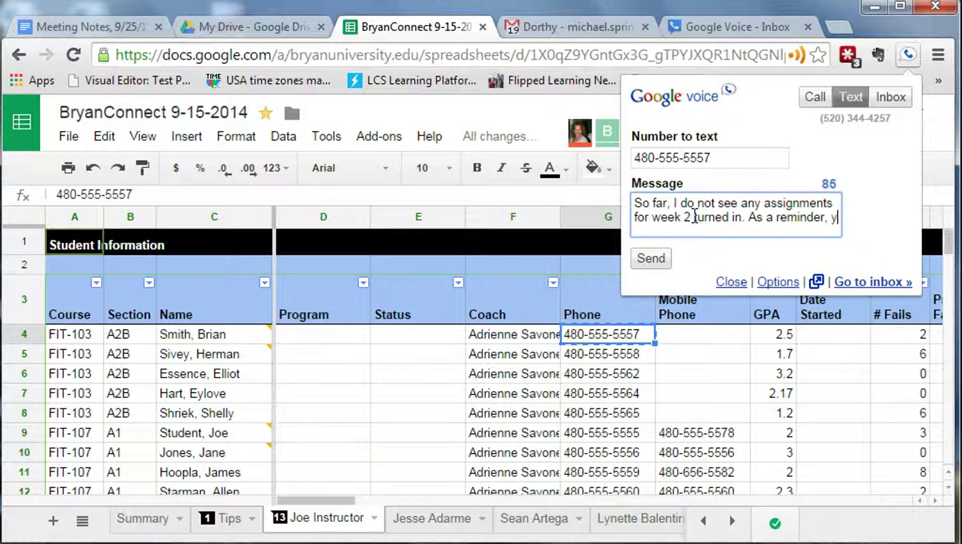
type("our discussion")
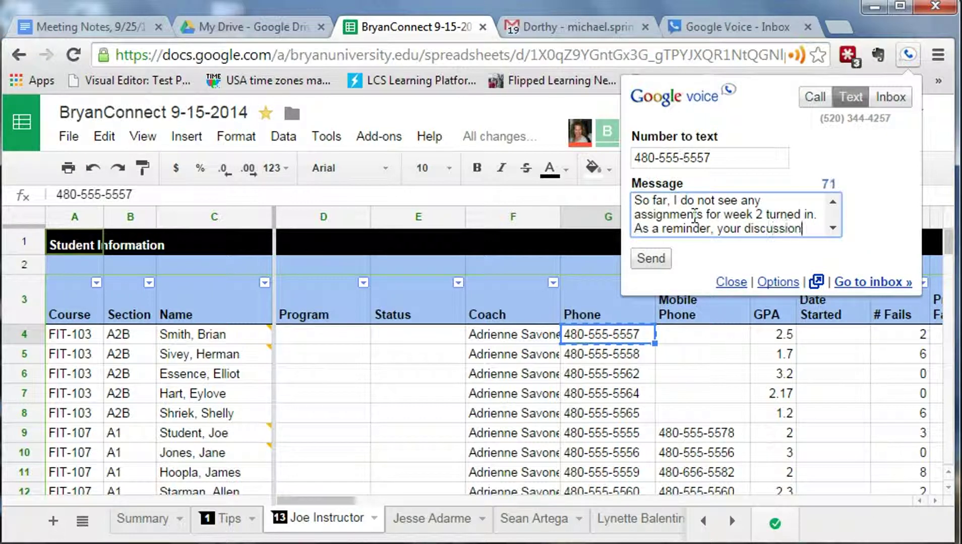
type(" posts are d")
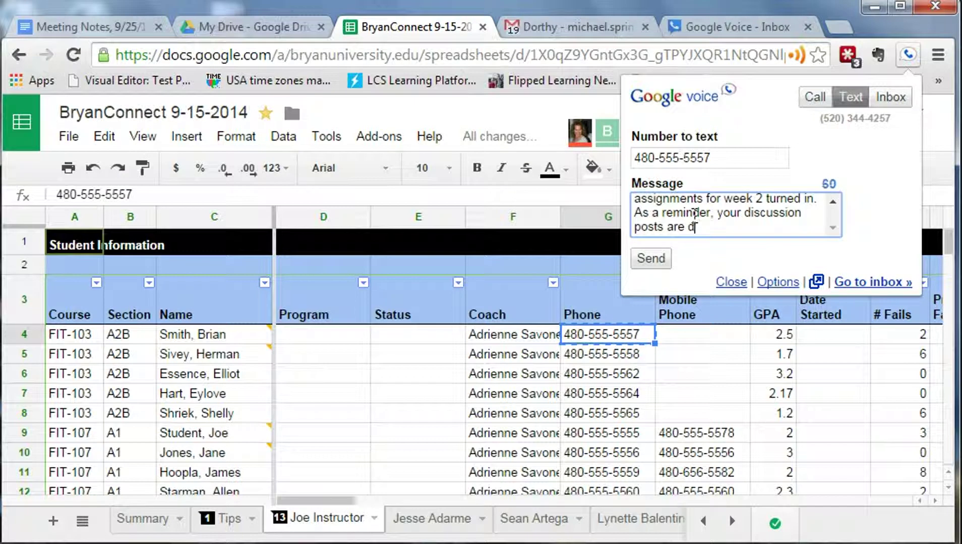
type("ue tomorrow!")
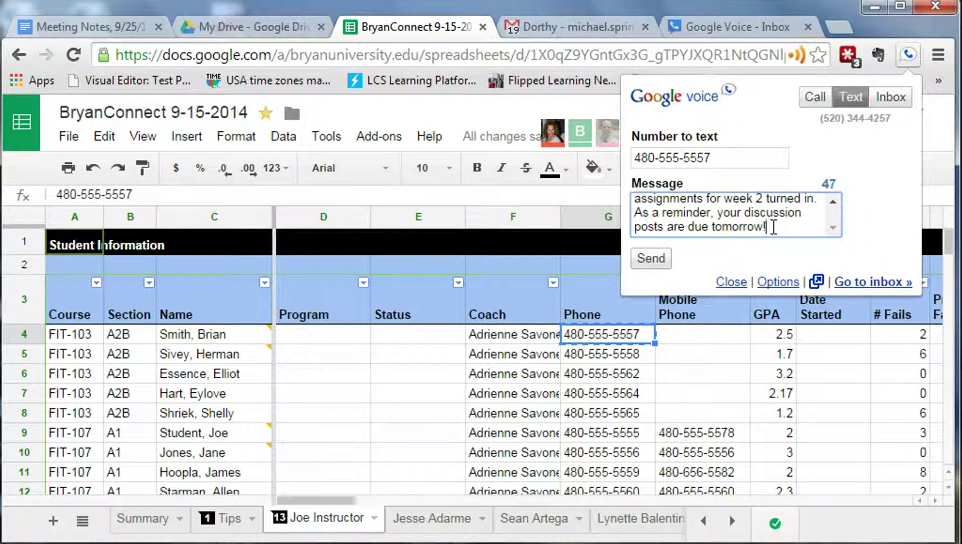
- Copy the whole message, add a "Hi" greeting with the row 4 student's first name before it, and close the text form
left_click_drag(773, 227, 612, 177)
left_click(634, 201)
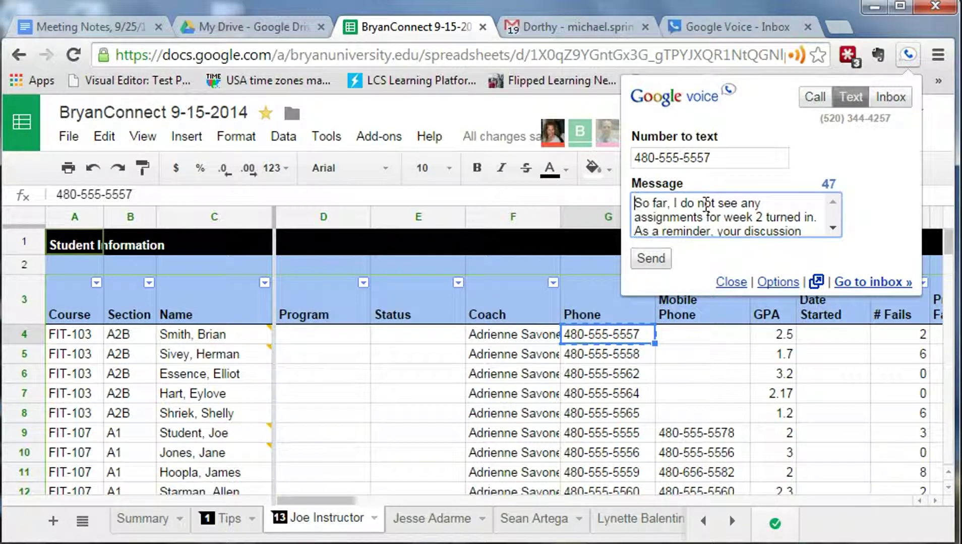
type("Hi Brian!")
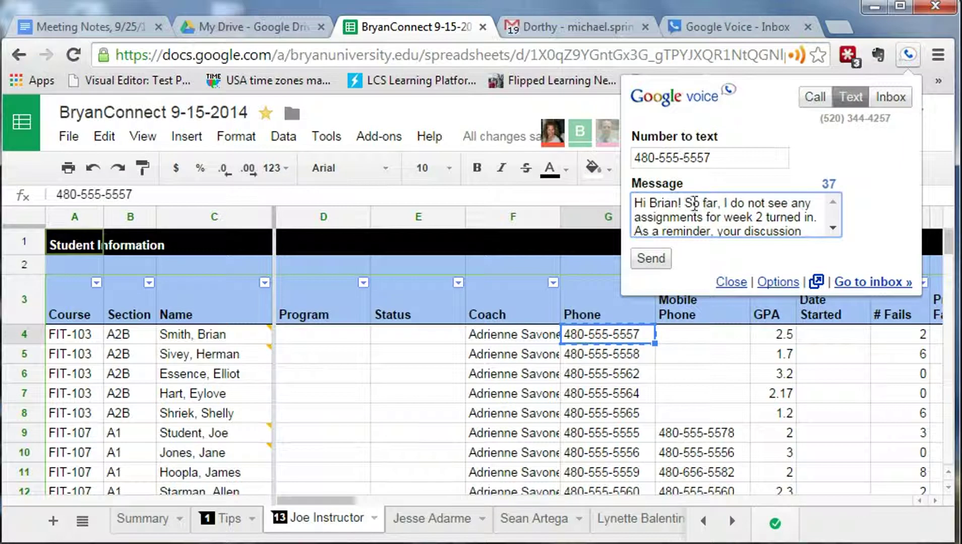
left_click_drag(684, 203, 796, 270)
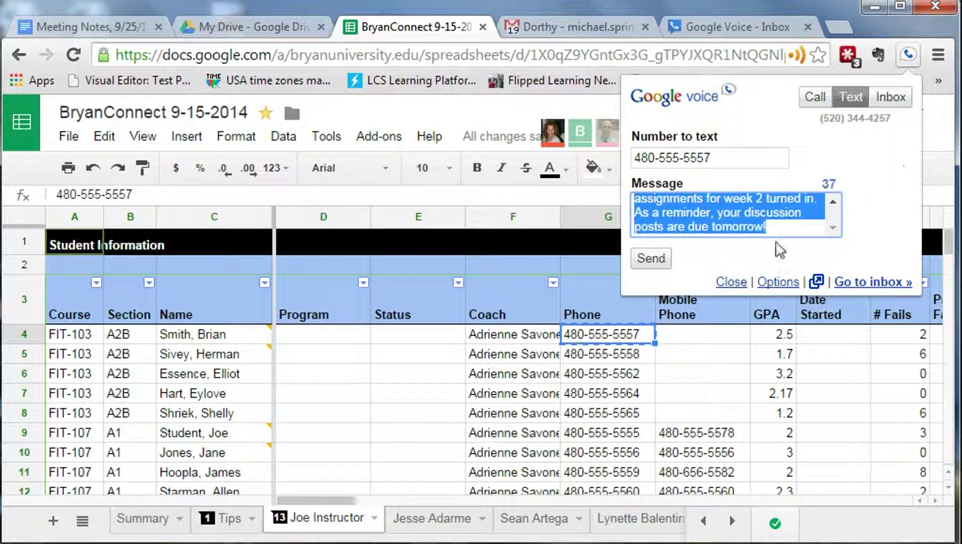
left_click(731, 282)
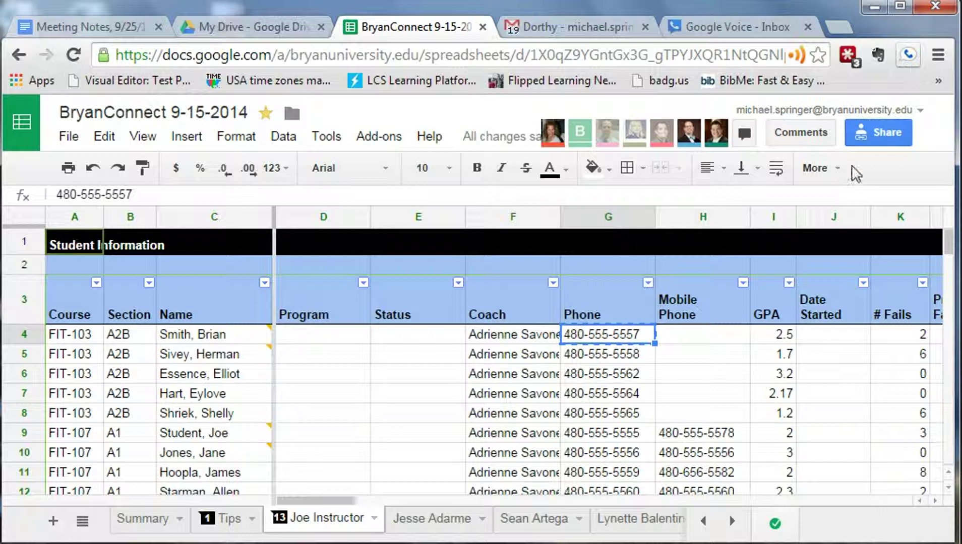
- Reopen the Google Voice text form and replace the message with the copied reminder without a greeting
left_click(908, 54)
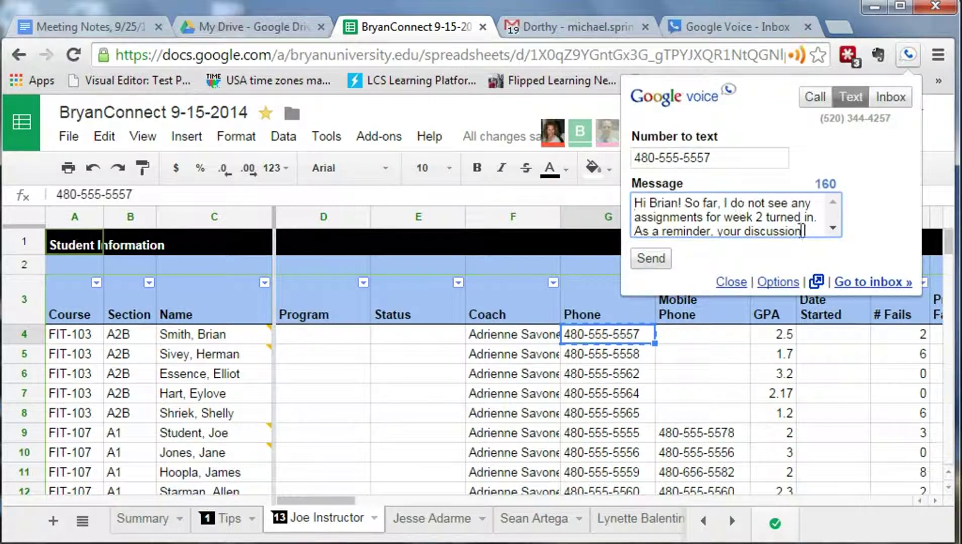
key("shift+Down")
key("shift+Down")
key("shift+Down")
key("BackSpace")
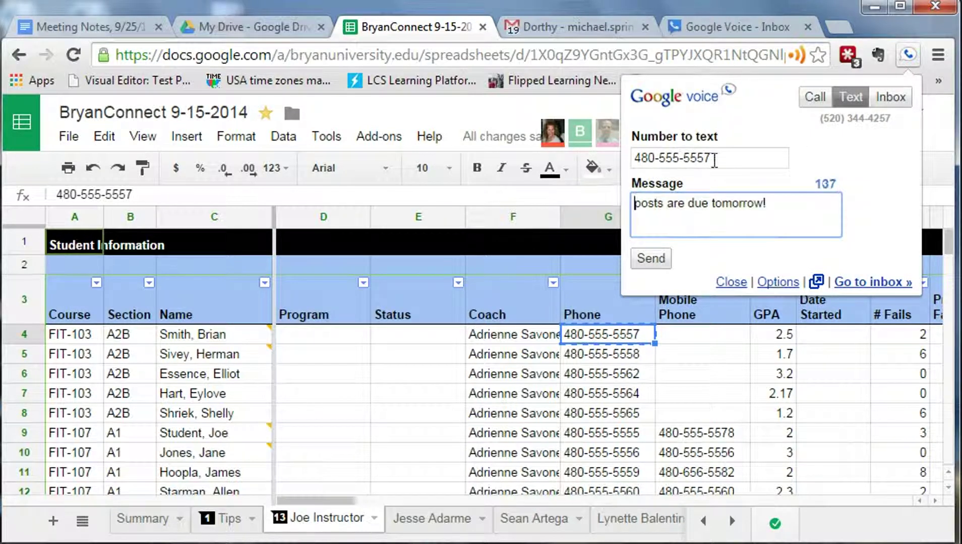
left_click_drag(785, 203, 563, 200)
key("ctrl+v")
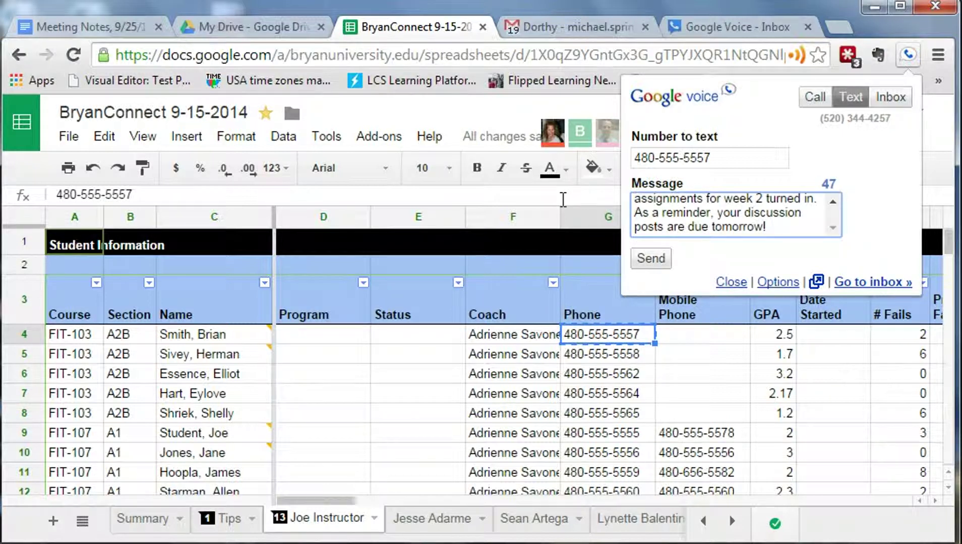
- Add a "Hi" greeting with the row 5 student's first name at the start of the message
key("ctrl+Home")
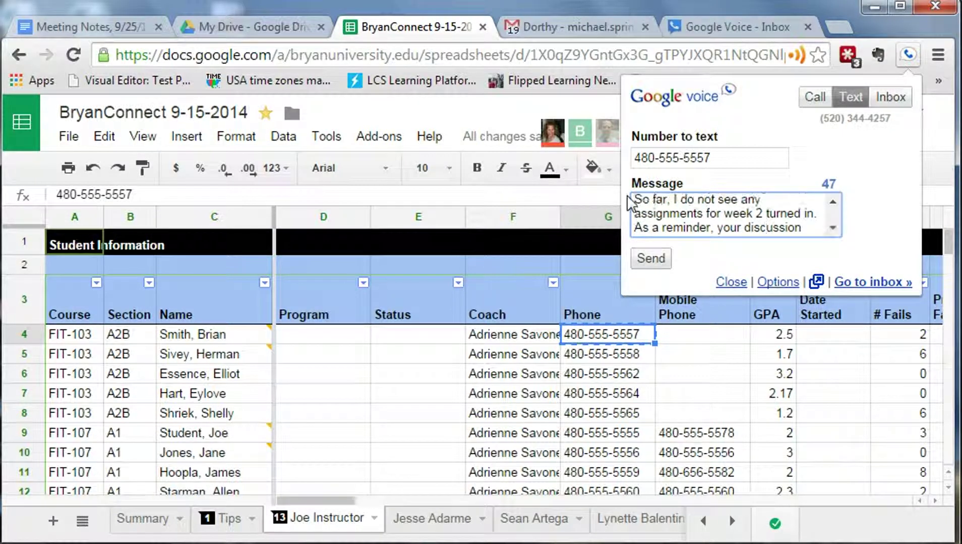
type("Hel")
key("BackSpace")
key("BackSpace")
key("BackSpace")
type("Hi Herman!")
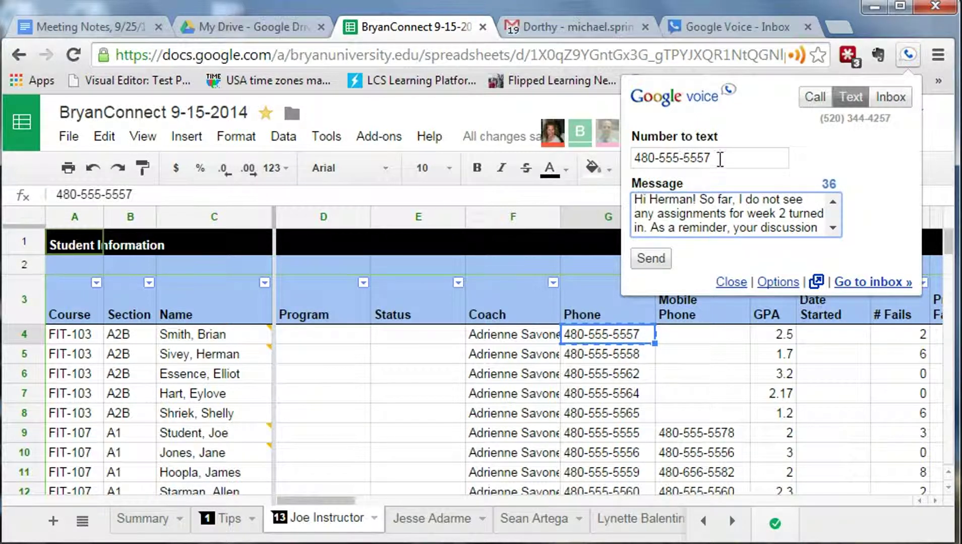
- Replace the recipient number with the phone number copied from cell G5, and close the text form
left_click_drag(719, 158, 622, 157)
key("BackSpace")
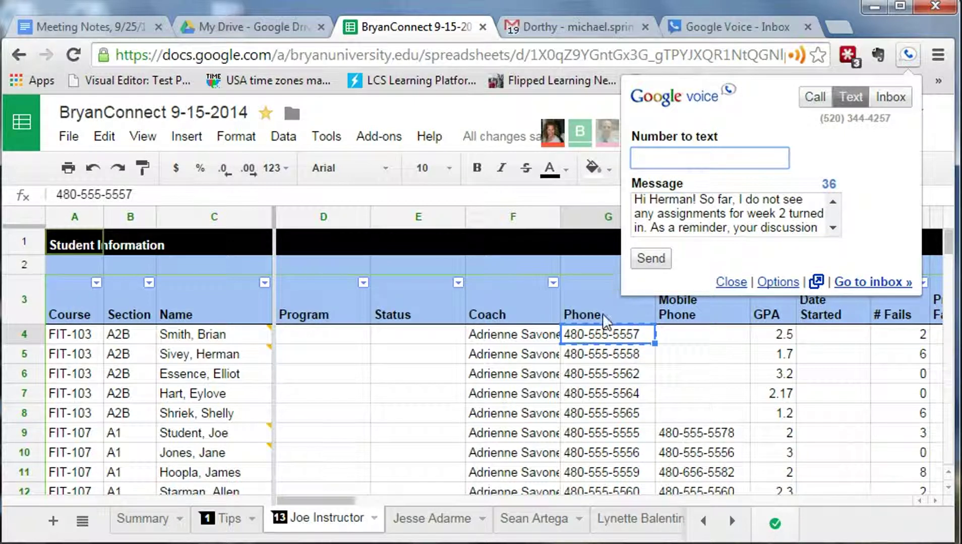
left_click(588, 354)
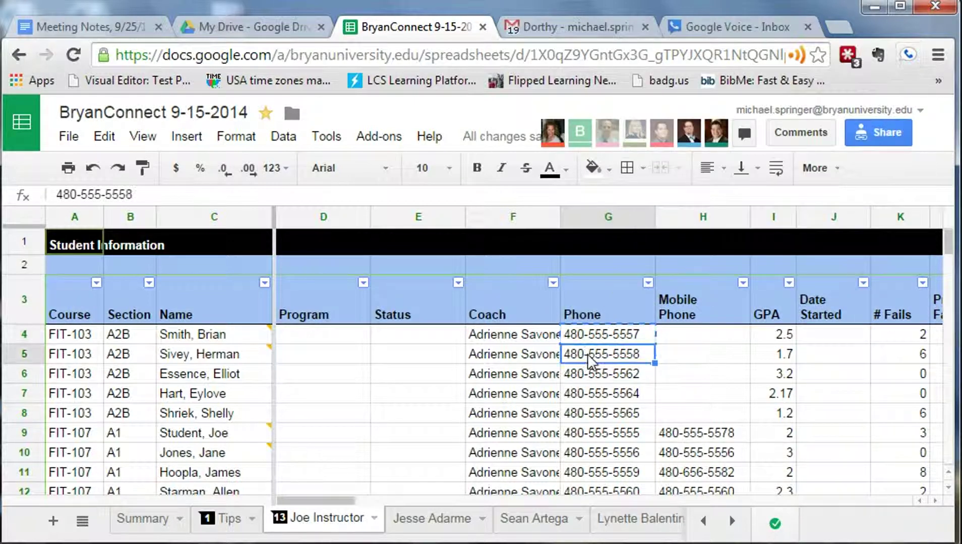
key("ctrl+c")
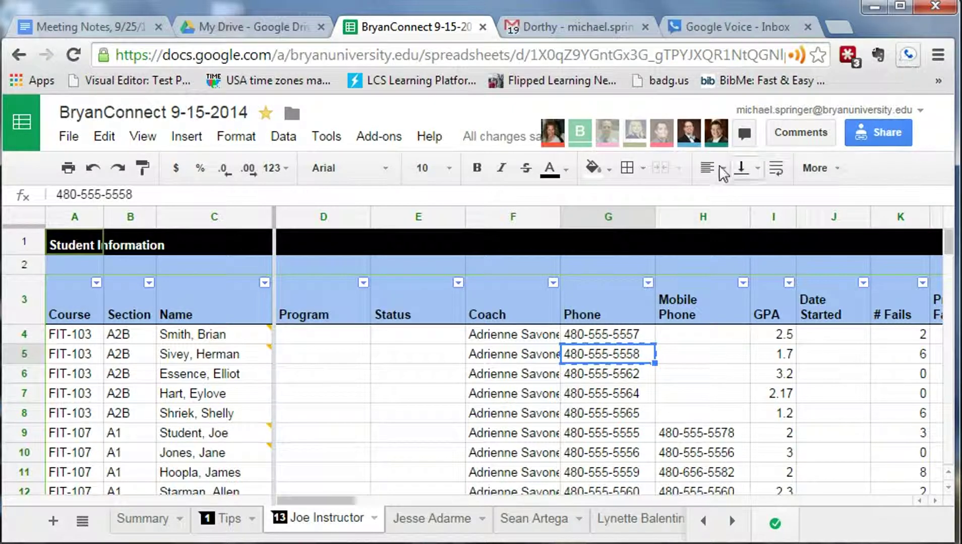
left_click(907, 54)
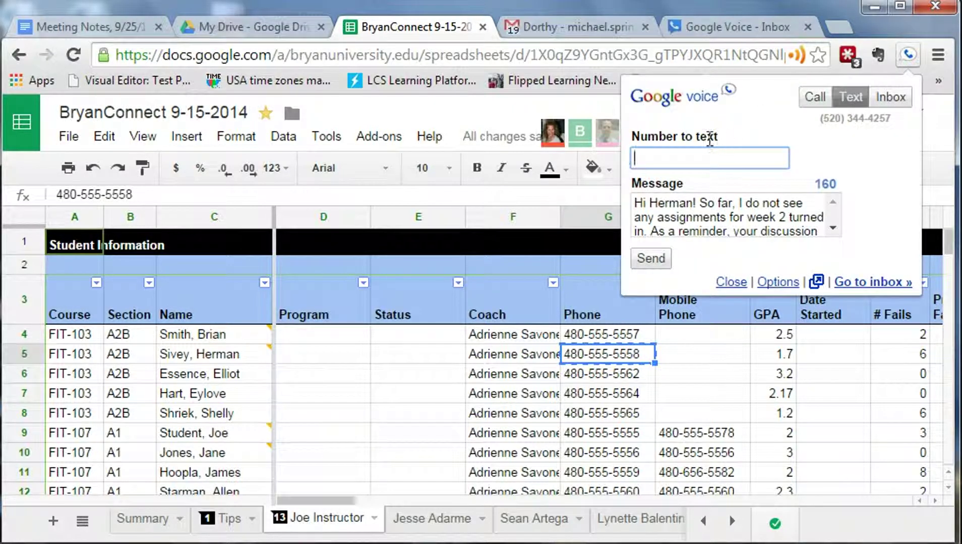
key("ctrl+v")
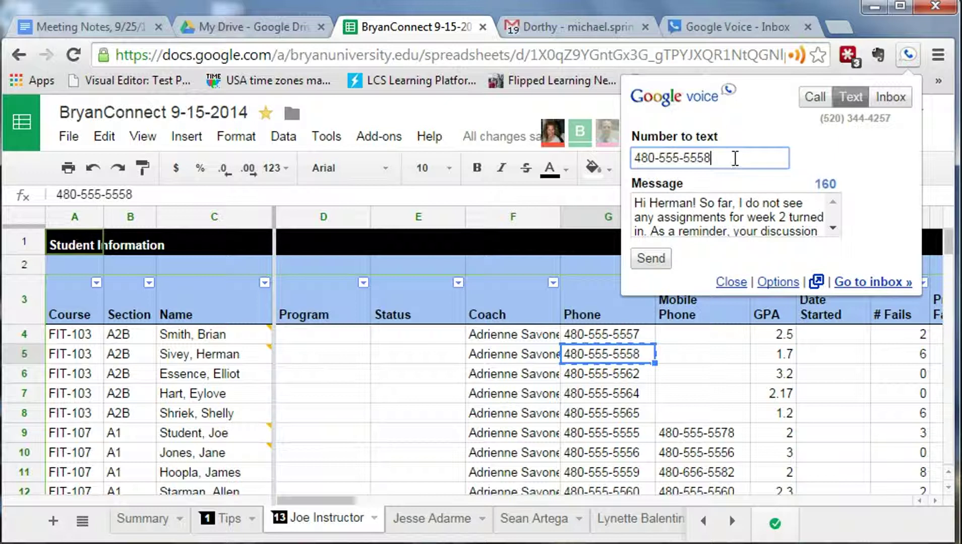
left_click(742, 222)
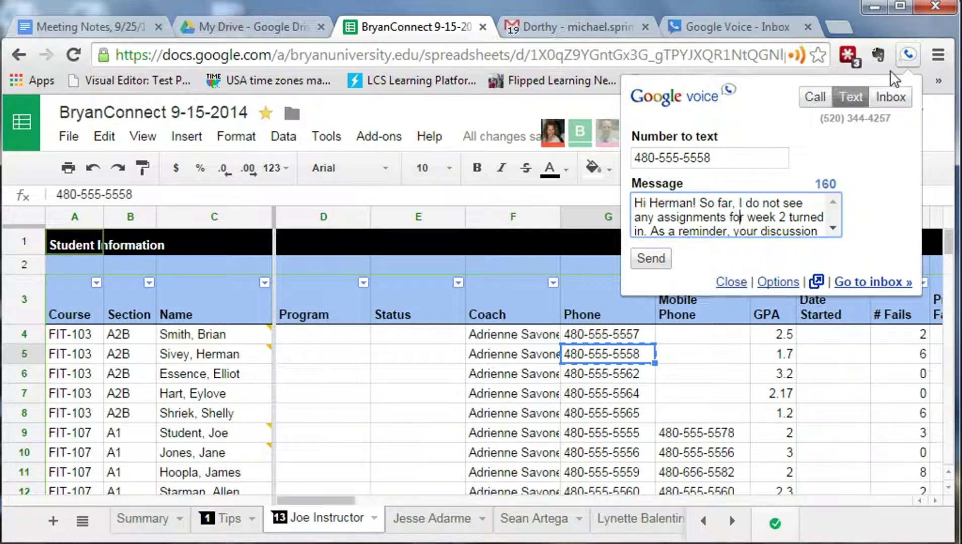
left_click(730, 283)
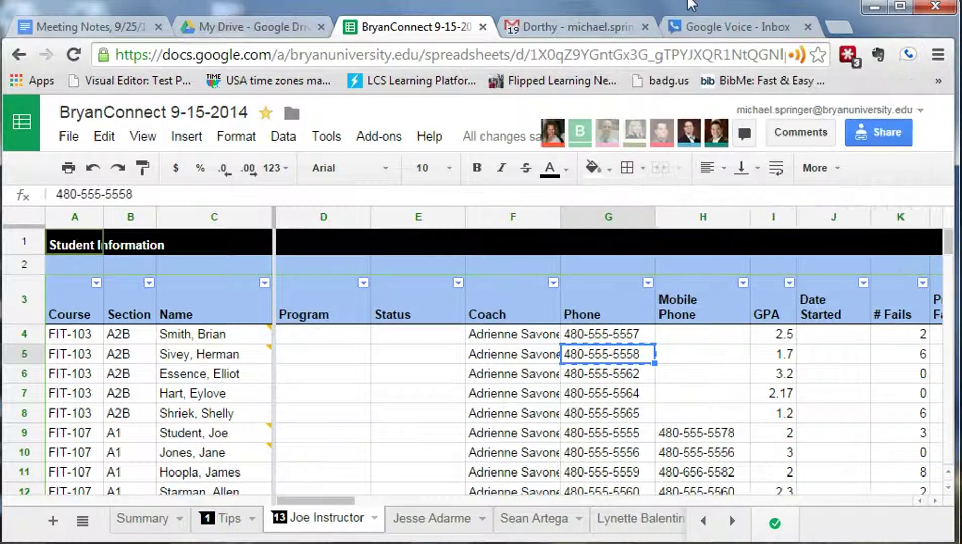
- Switch to the Google Voice inbox page and check the recipient number and message in the extension's text form
left_click(700, 18)
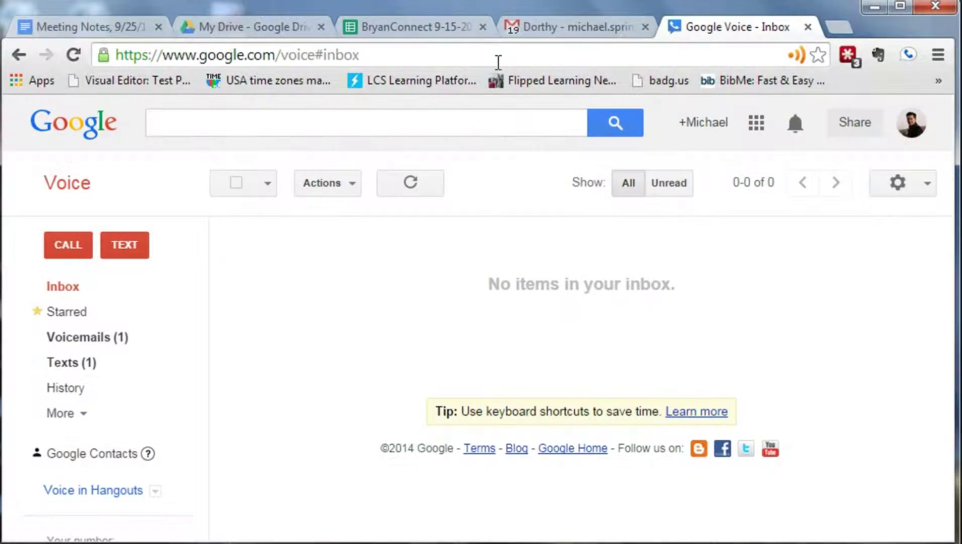
left_click(462, 54)
left_click(462, 54)
left_click(907, 56)
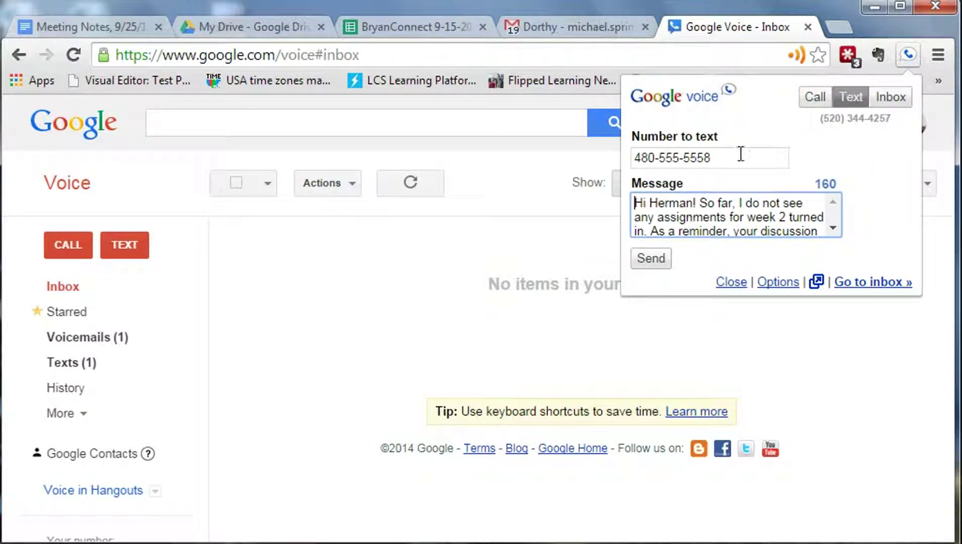
left_click_drag(741, 153, 627, 154)
left_click(744, 156)
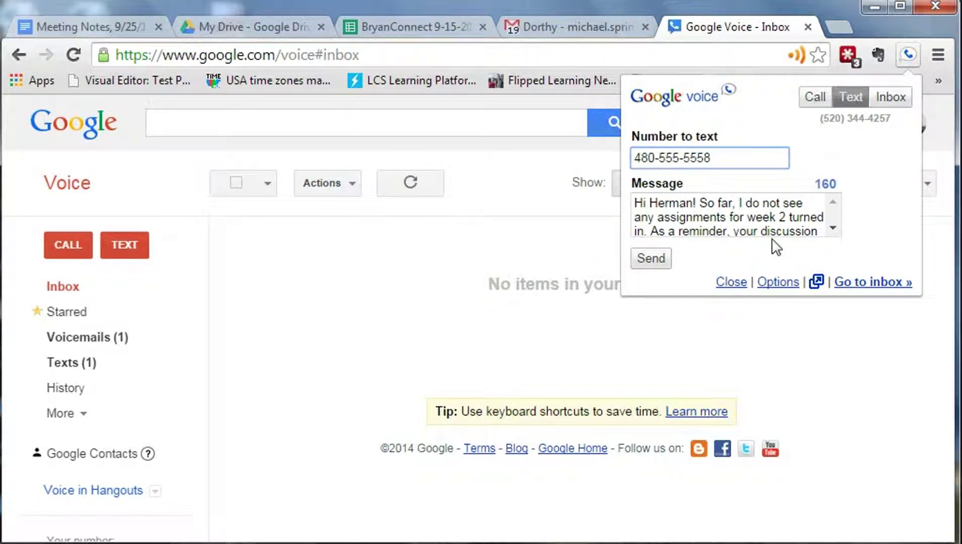
left_click(728, 284)
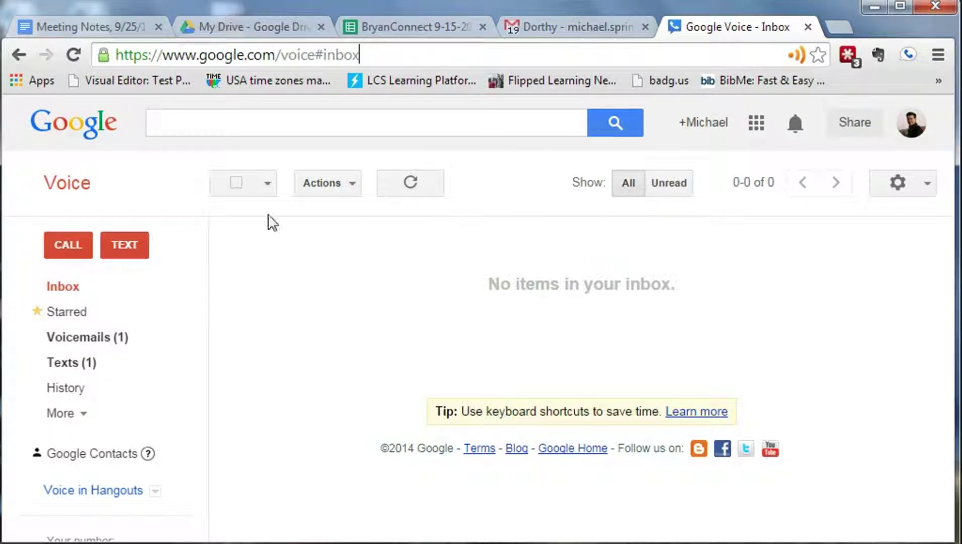
- Open Google Contacts from Google Voice and start a new contact
left_click(80, 416)
left_click(99, 458)
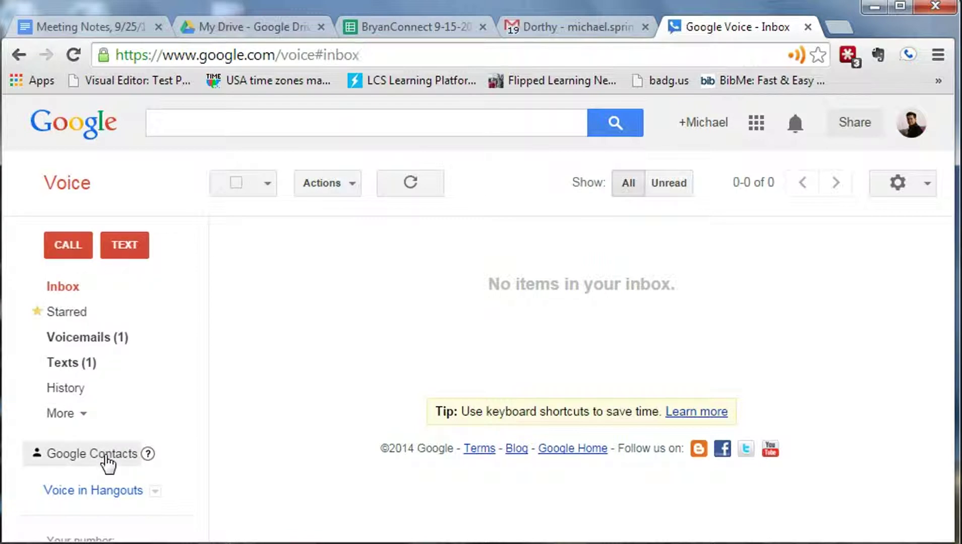
left_click(106, 456)
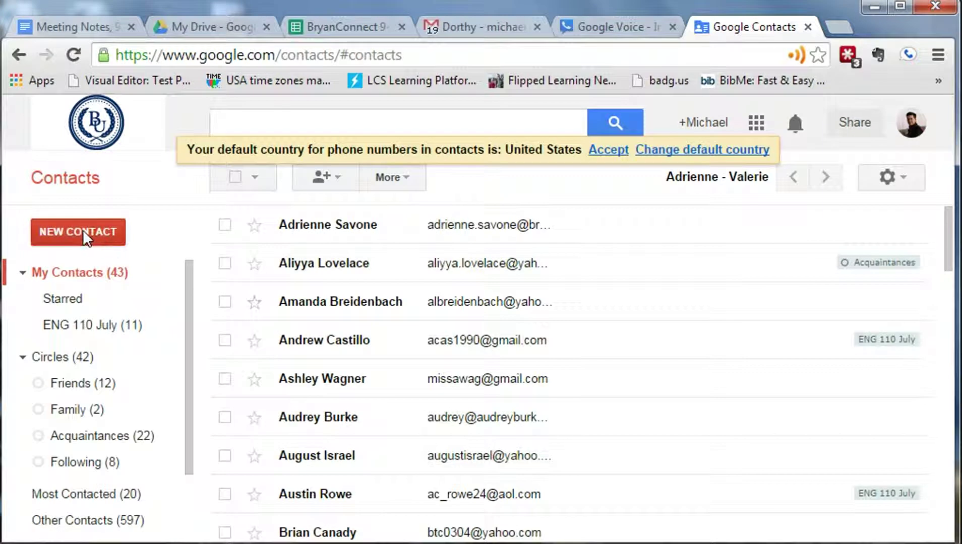
left_click(83, 232)
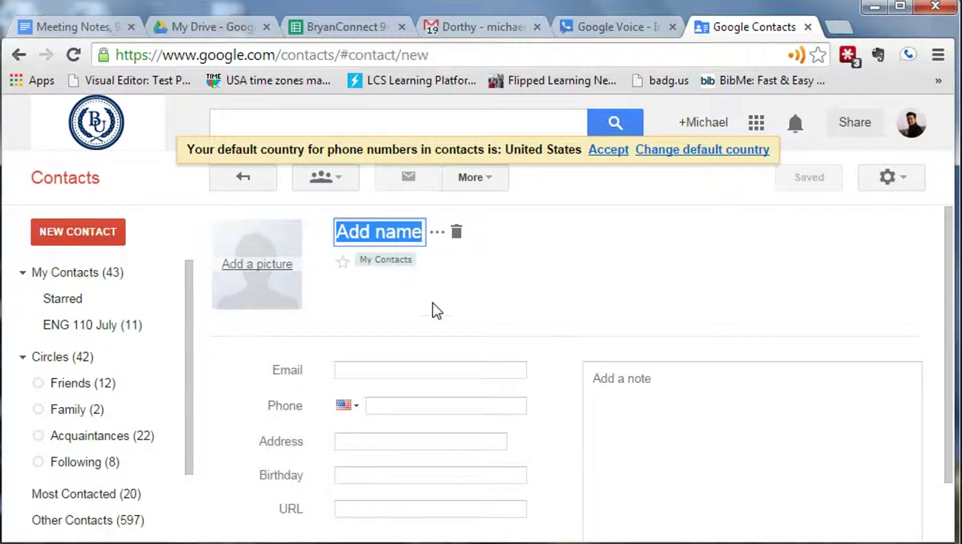
- Examine the email and phone fields of the new contact form in Google Contacts
left_click(386, 370)
left_click(412, 412)
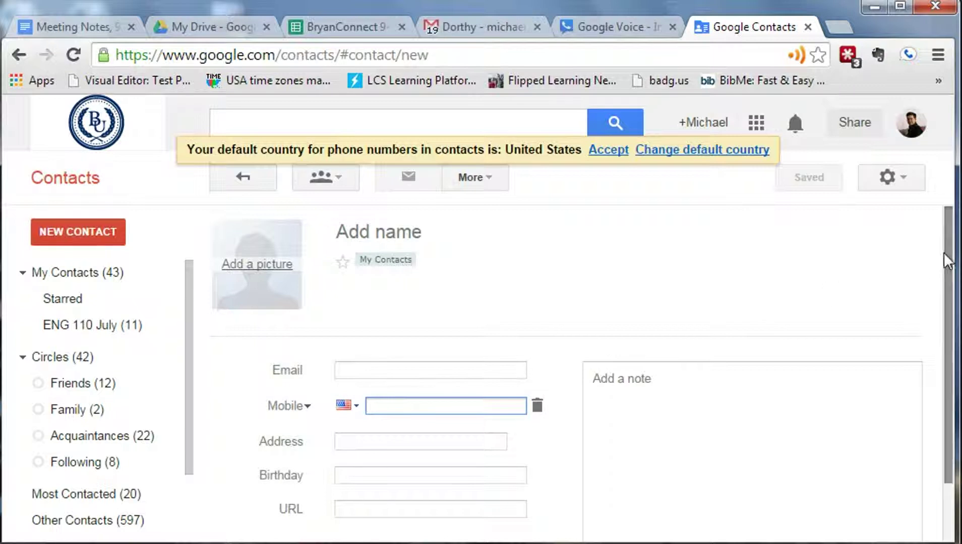
mouse_move(944, 253)
left_mouse_down()
mouse_move(948, 392)
mouse_move(943, 237)
left_mouse_up()
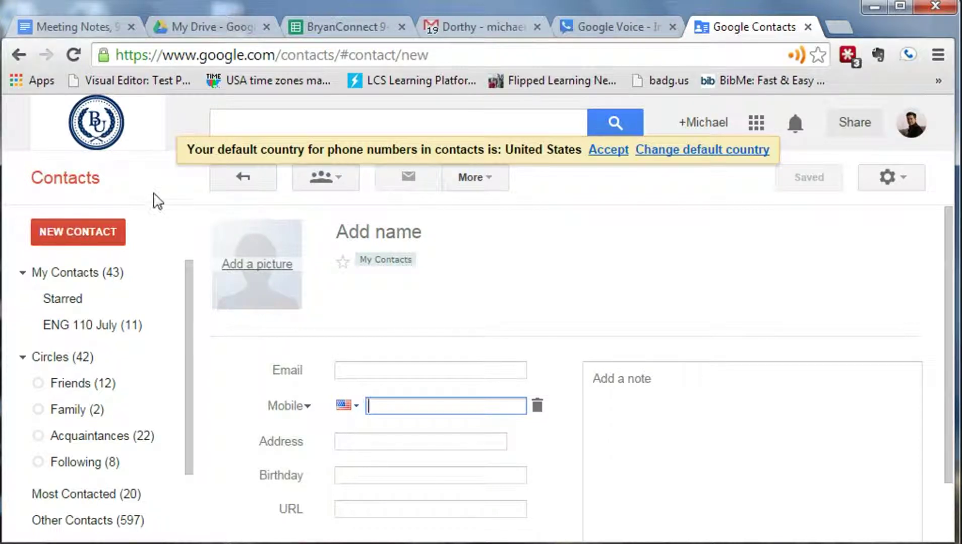
left_click(19, 55)
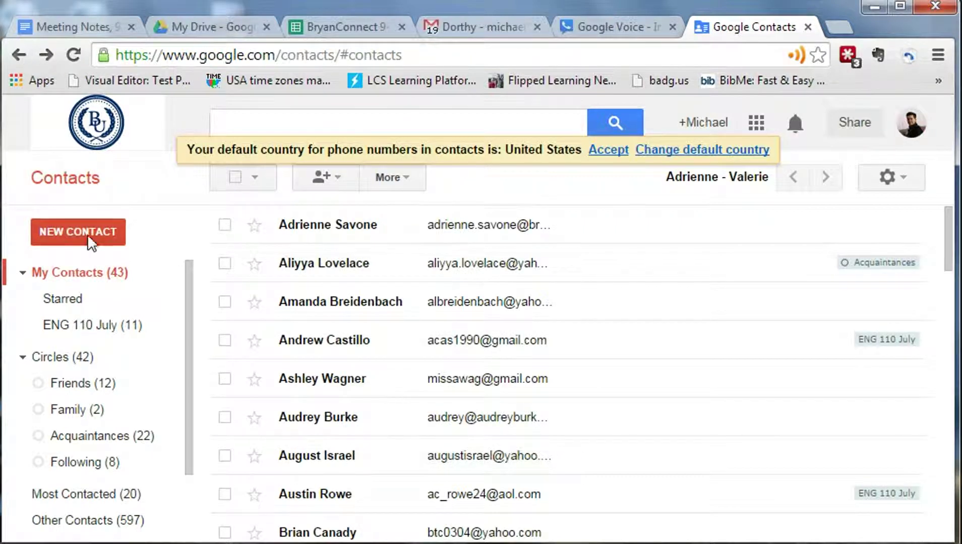
left_click(19, 55)
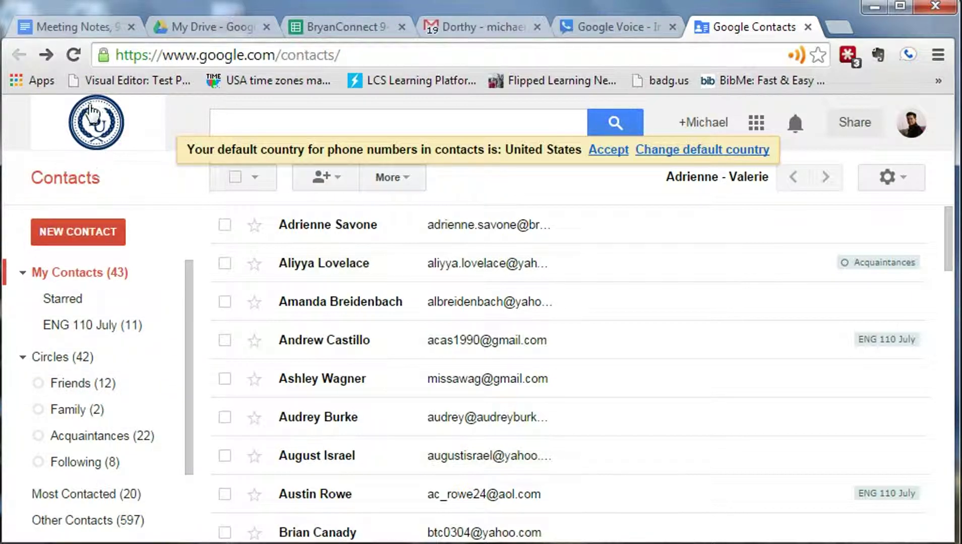
left_click(95, 127)
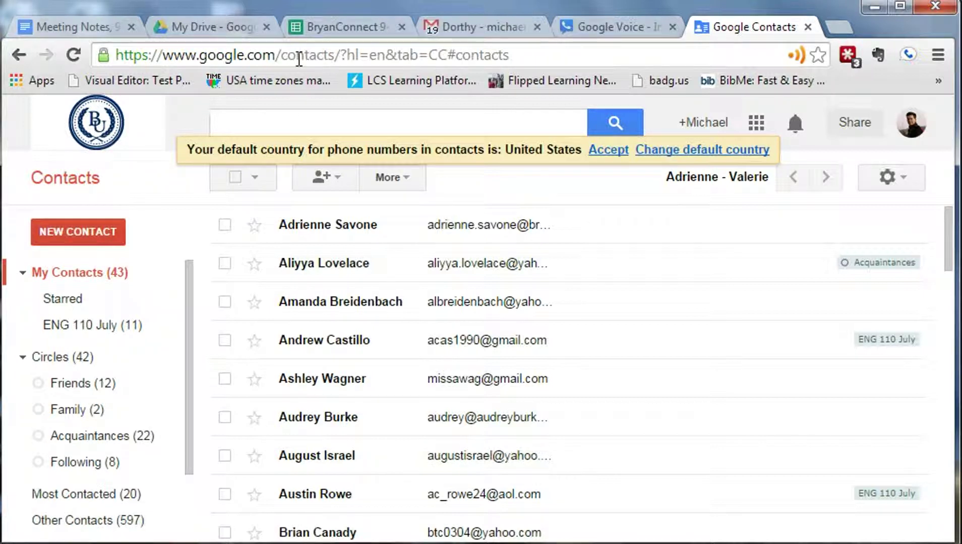
left_click_drag(280, 56, 599, 57)
type("voice")
key("Return")
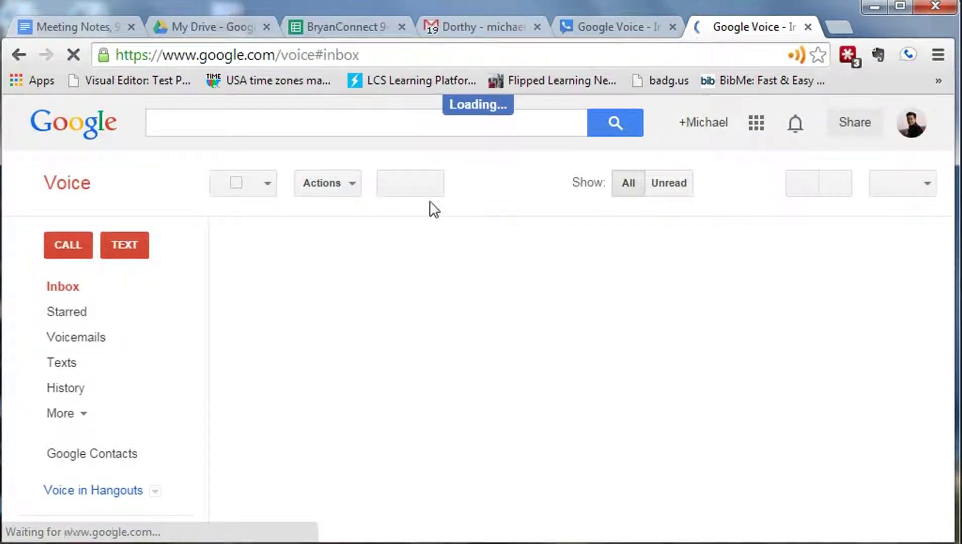
left_click(68, 367)
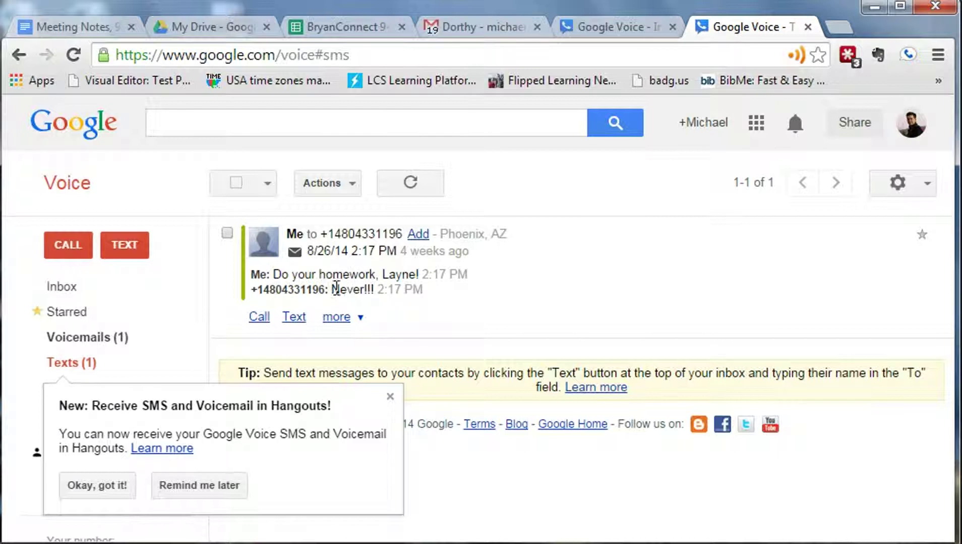
- Try to quick-add the text conversation's number as a mobile contact under the student's first name, and close the form without adding it
left_click(418, 235)
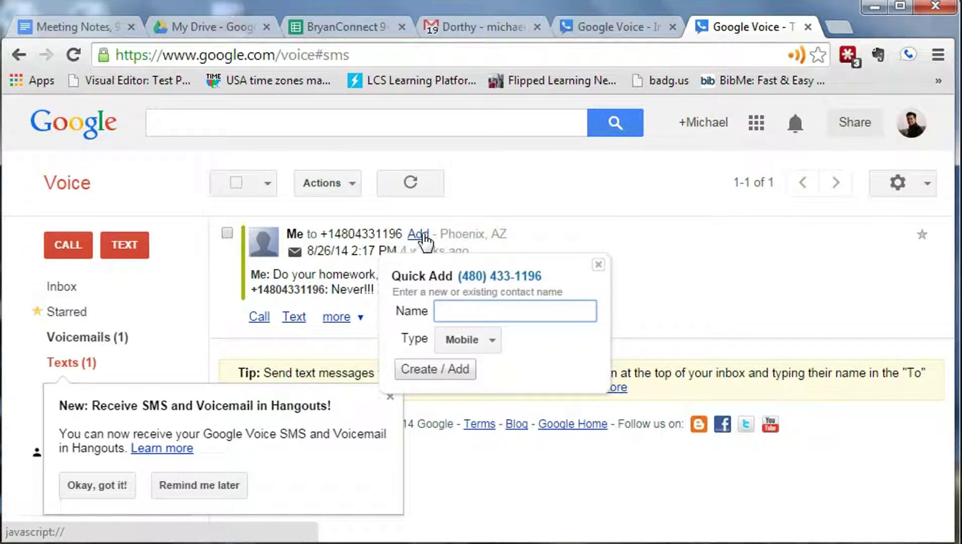
type("Layne")
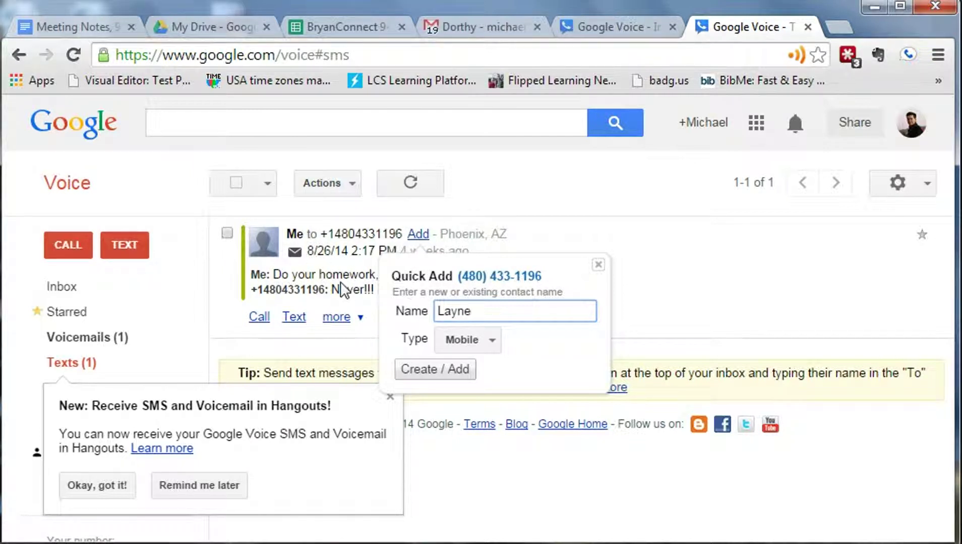
left_click(446, 373)
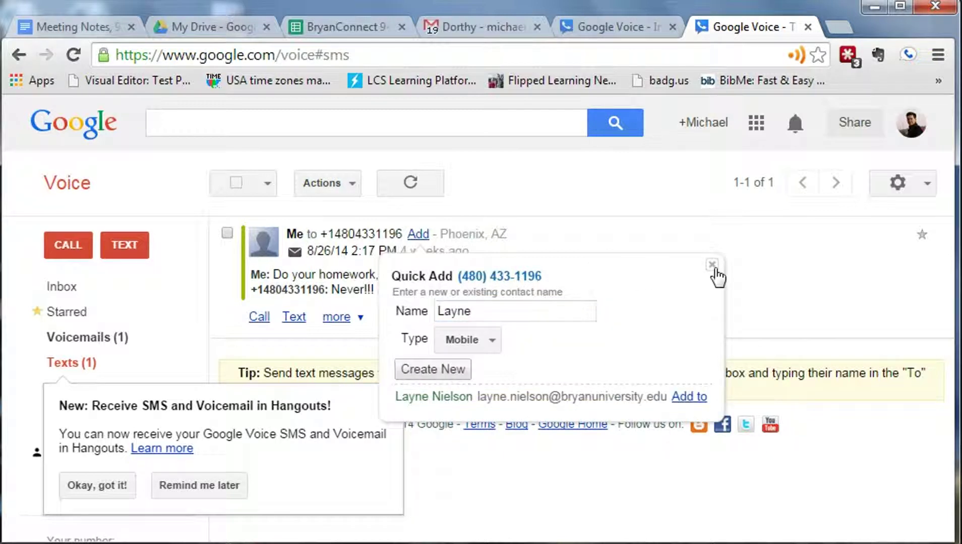
left_click(711, 266)
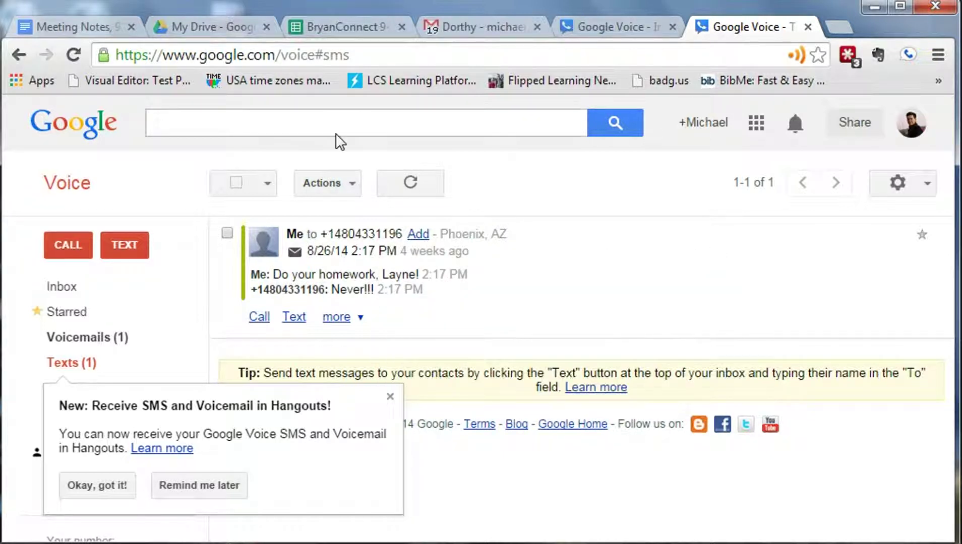
- Return to the Google Voice inbox page that is already open
left_click(268, 122)
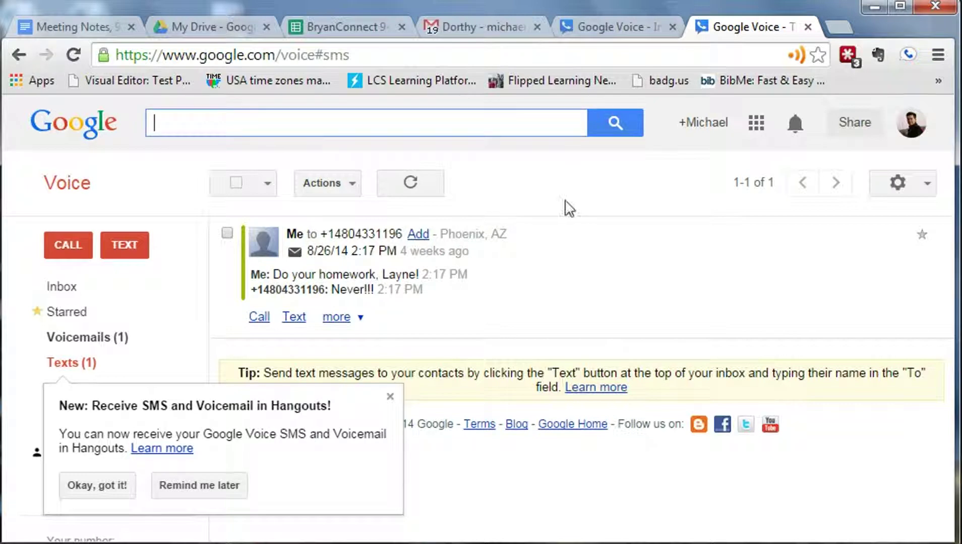
left_click(635, 16)
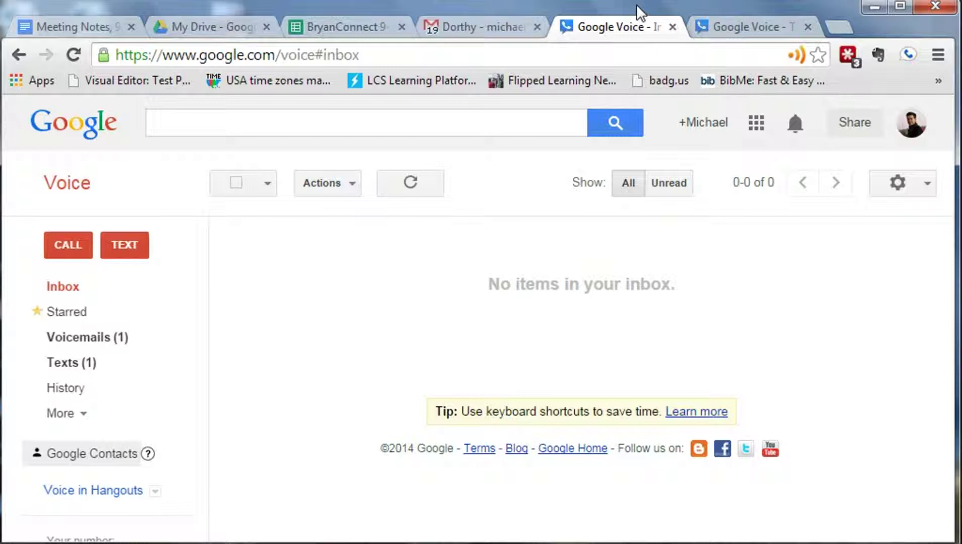